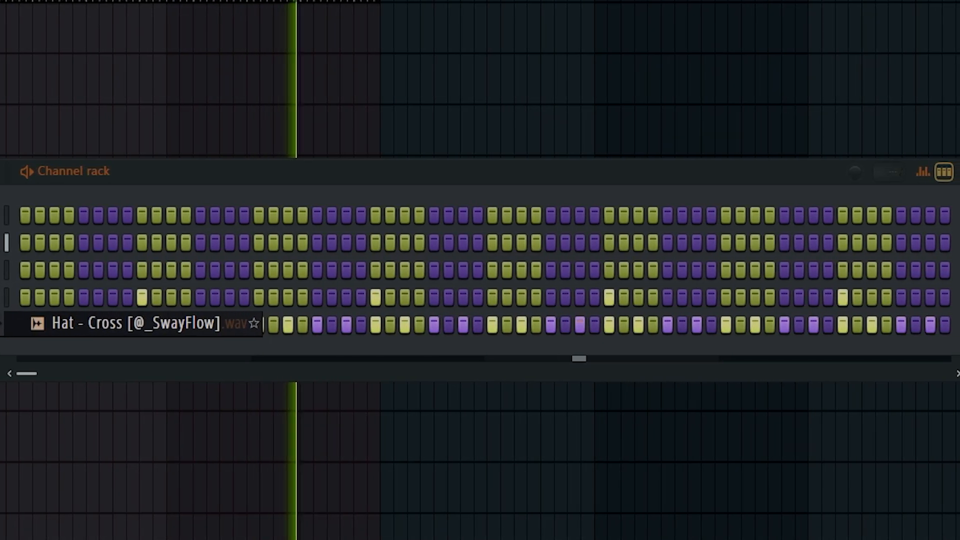
# Add the Hat - Cross sample to the channel rack and audition samples in the 808s folder.
pyautogui.moveTo(55, 395); pyautogui.dragTo(70, 350)
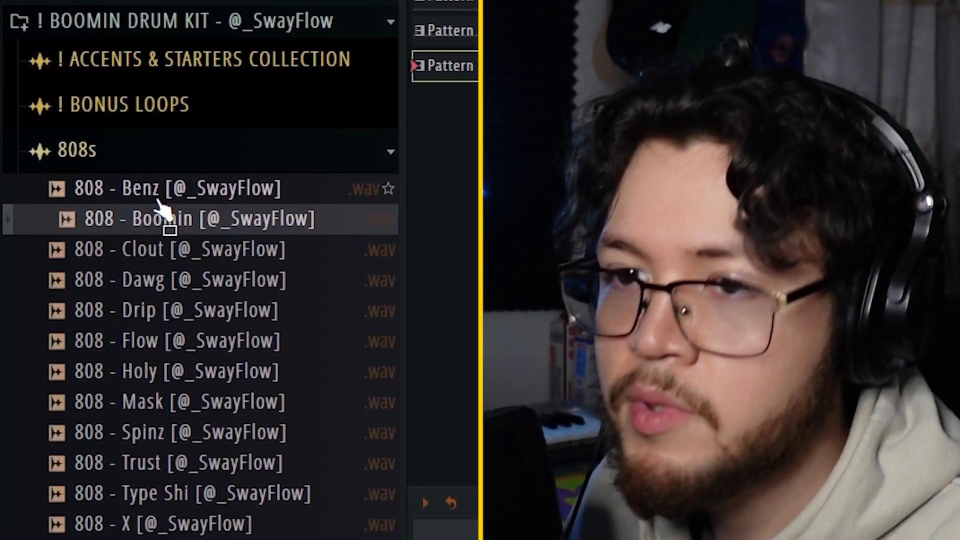
pyautogui.press('Down')
pyautogui.press('Down')
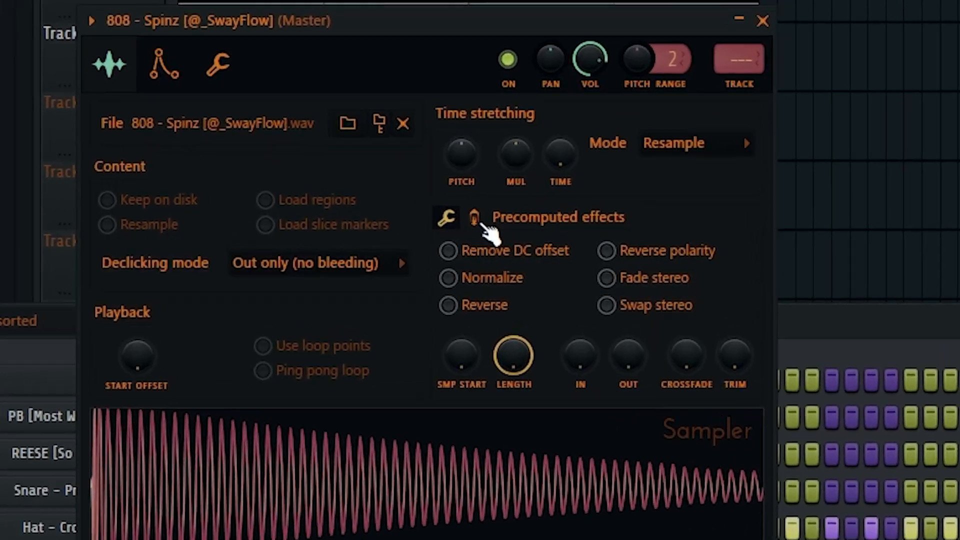
# Draw the 808 pattern in the piano roll with two E5 notes per bar followed by a lower note.
pyautogui.click(475, 219)
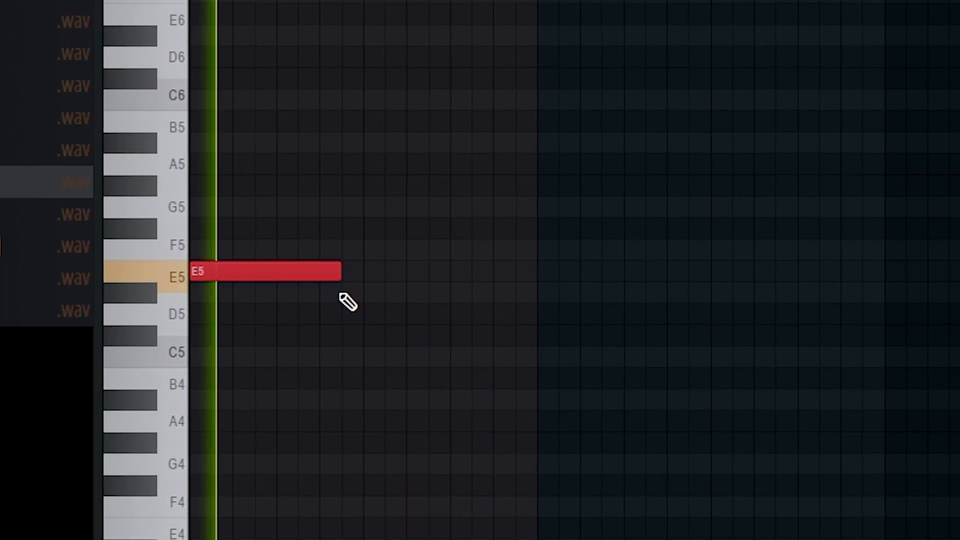
pyautogui.click(347, 274)
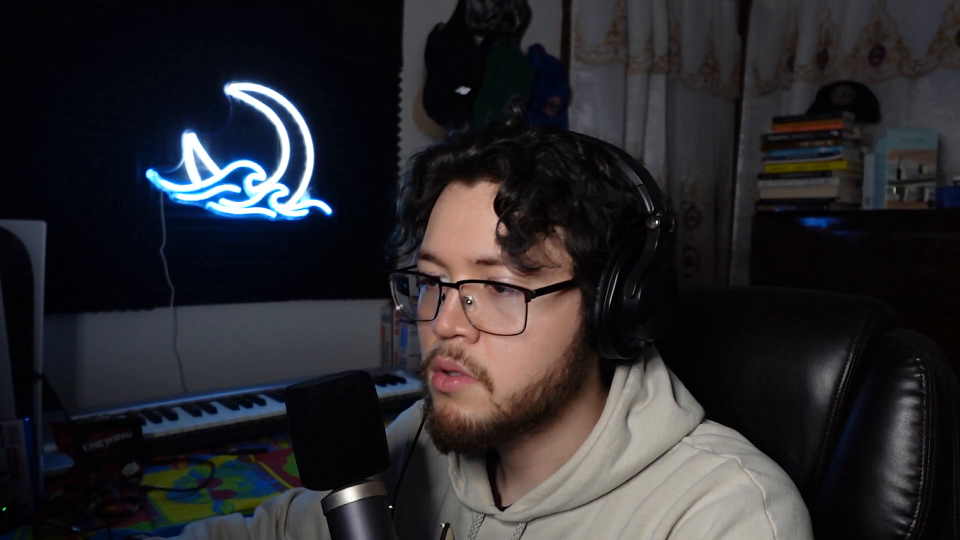
pyautogui.click(500, 272)
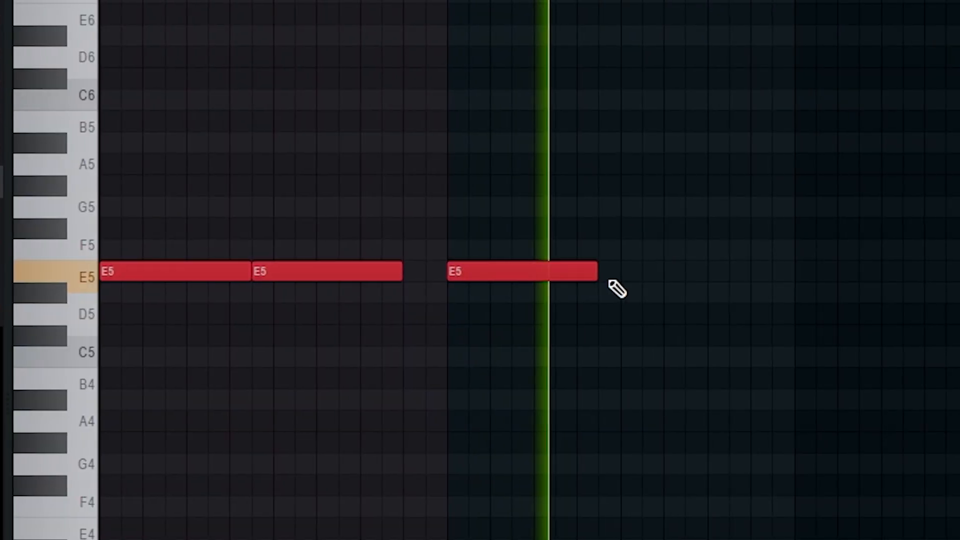
pyautogui.click(611, 275)
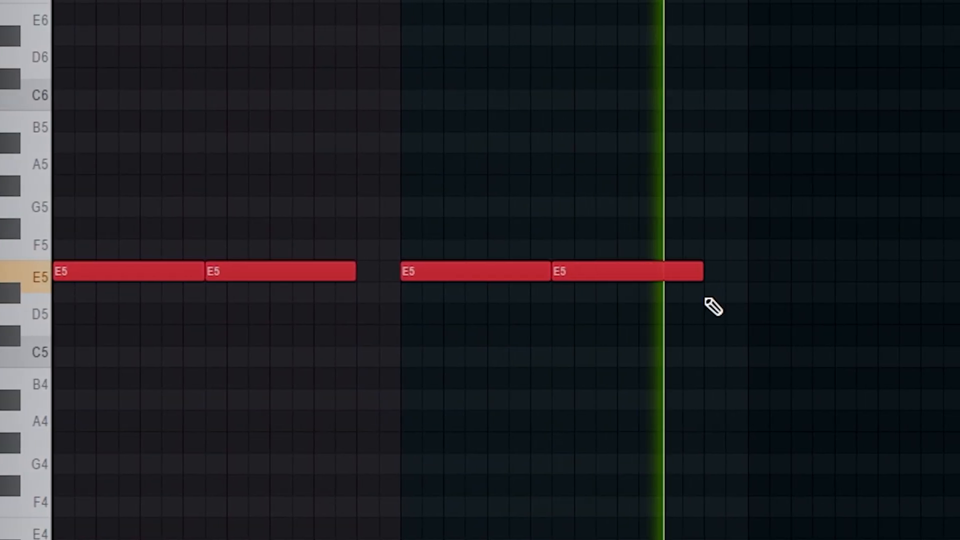
pyautogui.click(753, 314)
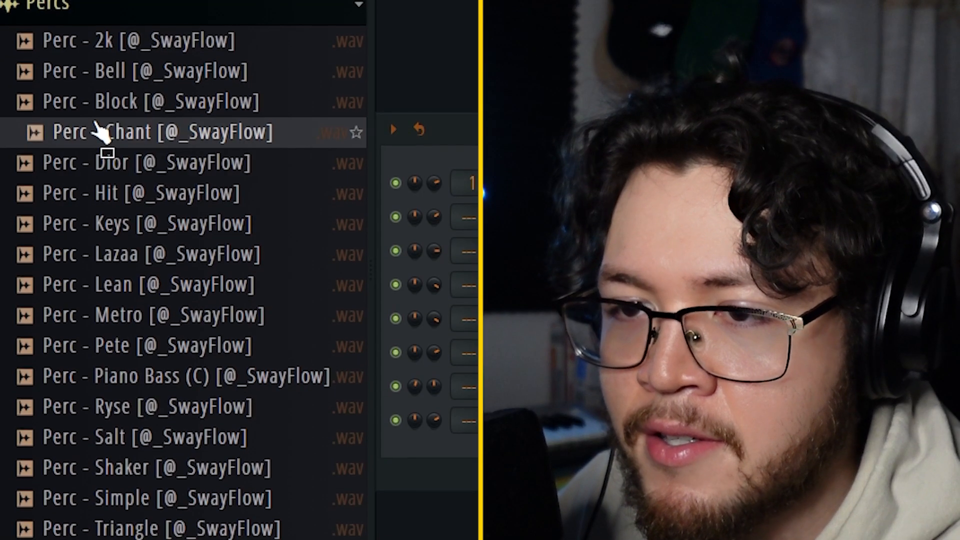
# Audition samples in the Percs folder and add Perc - Metro to the channel rack.
pyautogui.click(102, 102)
pyautogui.click(118, 71)
pyautogui.click(103, 41)
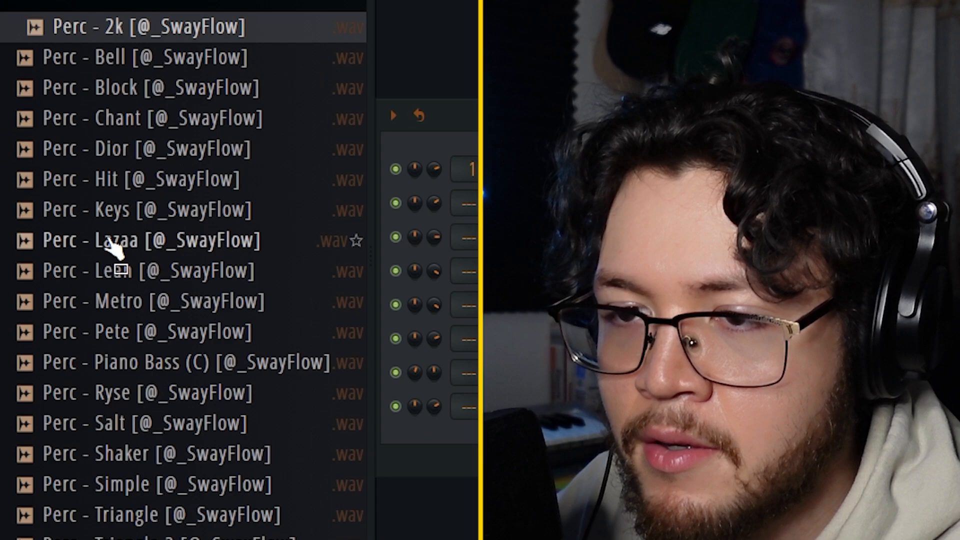
pyautogui.click(108, 241)
pyautogui.click(125, 272)
pyautogui.click(151, 241)
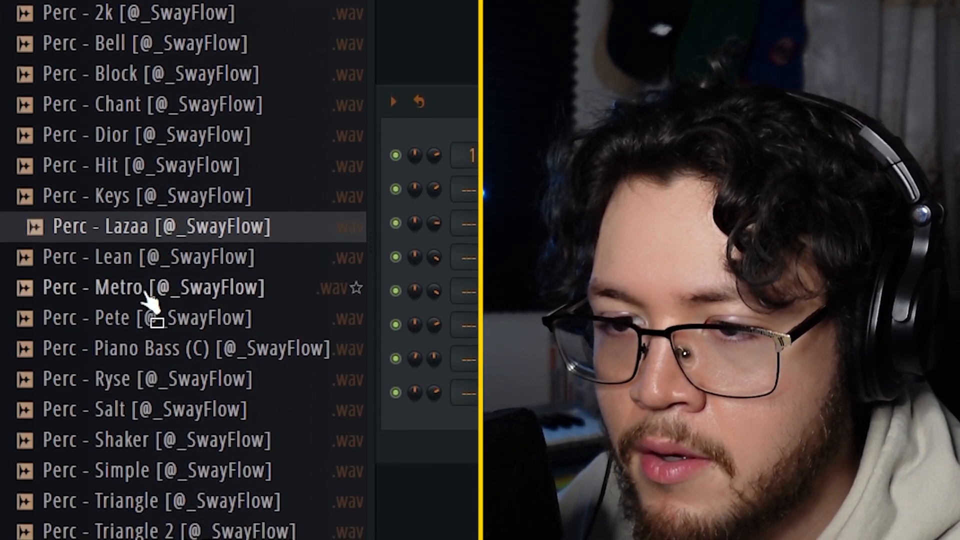
pyautogui.click(146, 294)
pyautogui.moveTo(172, 287); pyautogui.dragTo(447, 369)
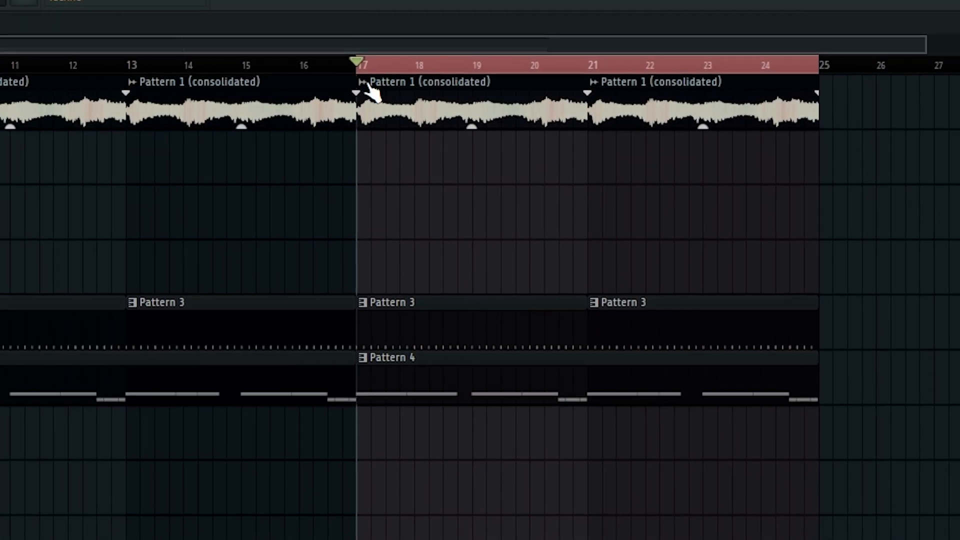
# Make the Pattern 1 (consolidated) audio clip at bar 17 unique and change its time-stretching mode.
pyautogui.rightClick(372, 92)
pyautogui.click(430, 289)
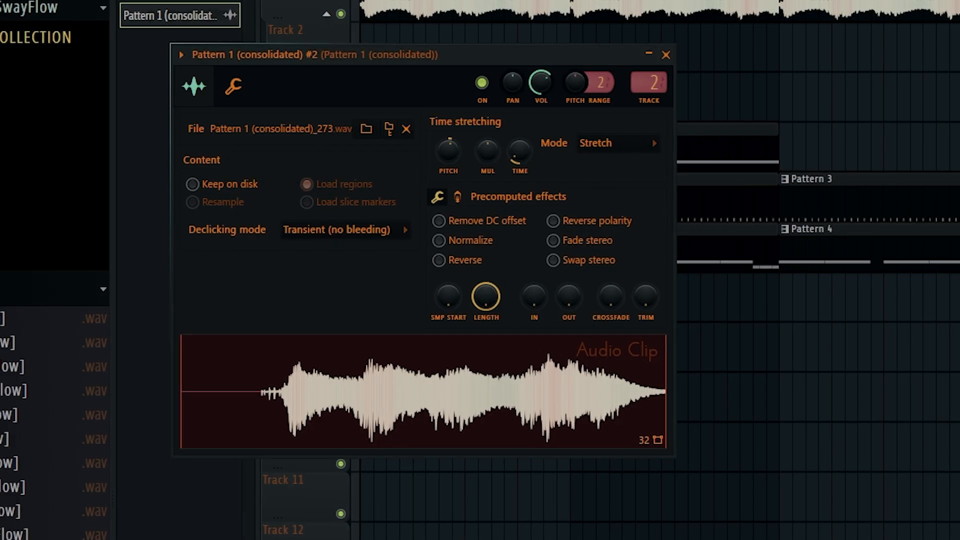
pyautogui.click(575, 143)
pyautogui.click(470, 238)
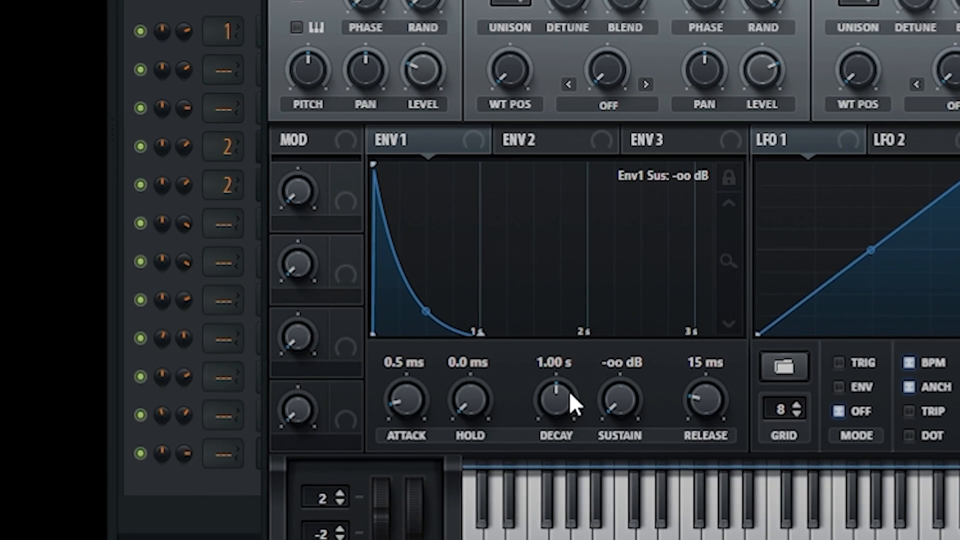
# Adjust the Serum filter settings and switch off Pitch 2 in the Cymatics Illusion effect on Insert 3.
pyautogui.moveTo(473, 403); pyautogui.dragTo(491, 371)
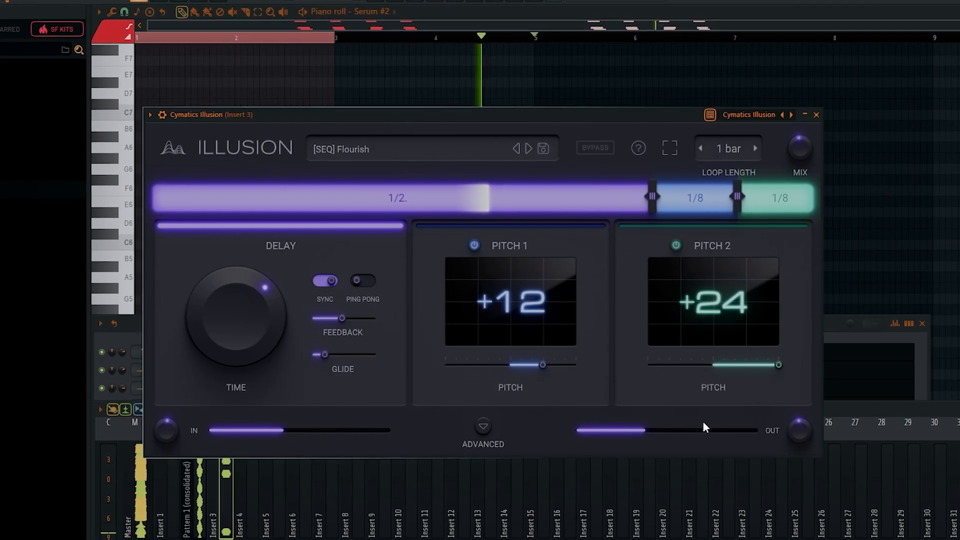
pyautogui.click(677, 245)
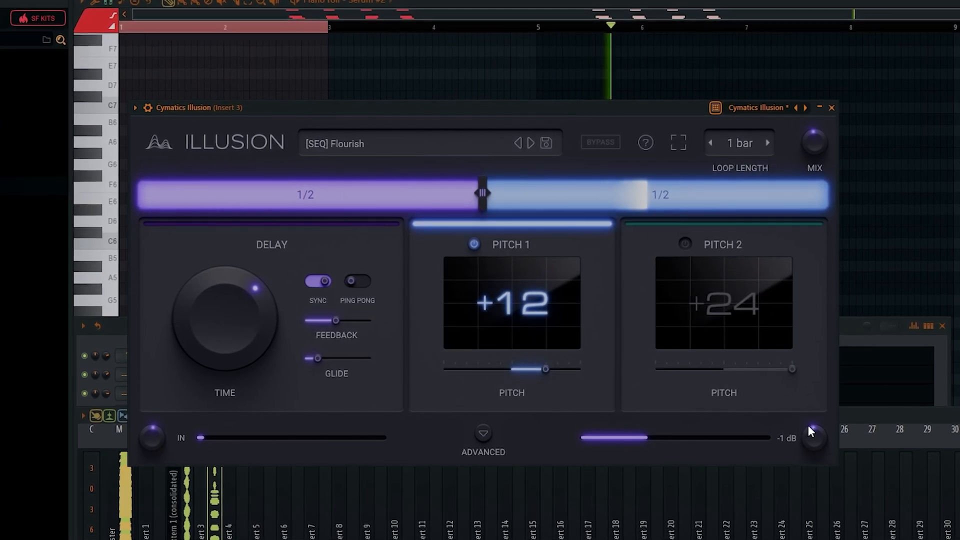
pyautogui.click(778, 4)
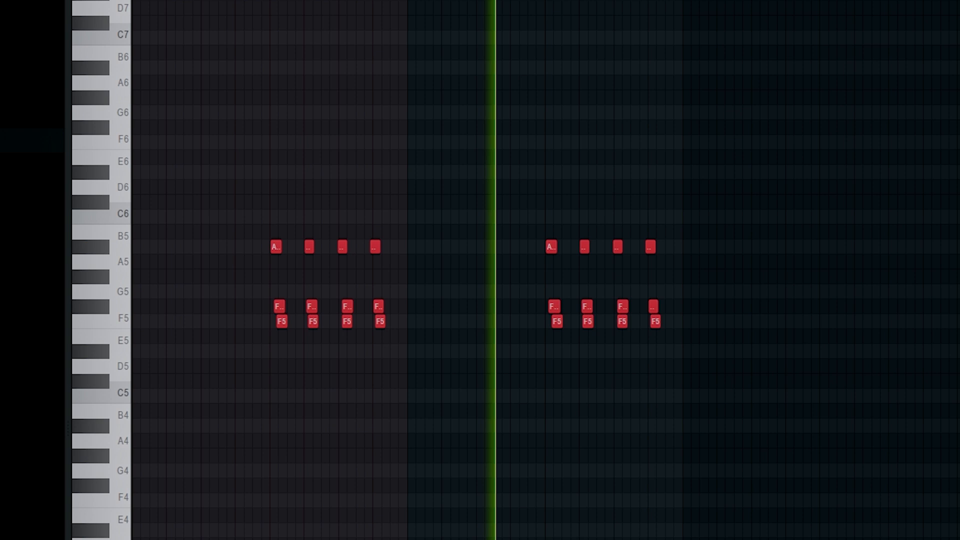
# Hide the mixer and delete the last chord stabs of the second group in the Serum piano roll.
pyautogui.press('F9')
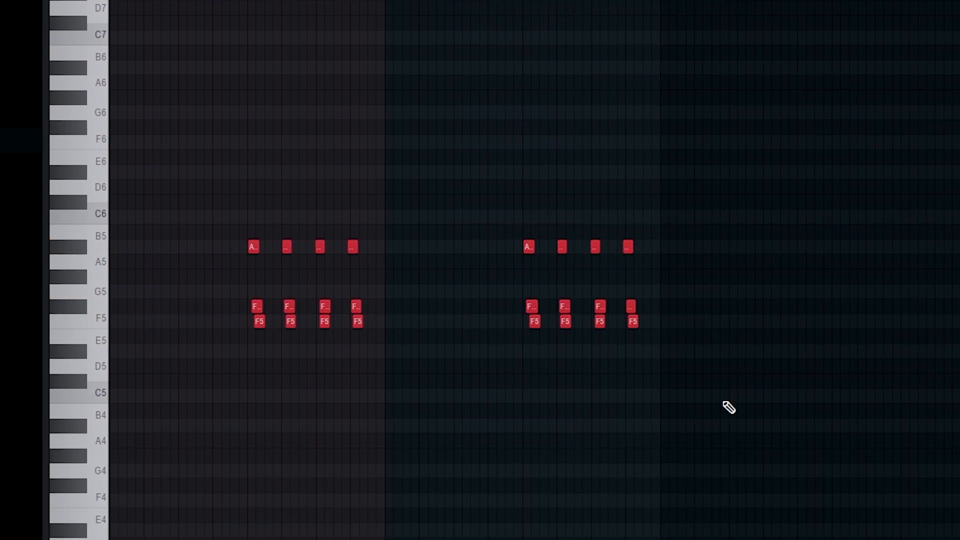
pyautogui.moveTo(382, 373); pyautogui.dragTo(342, 279)
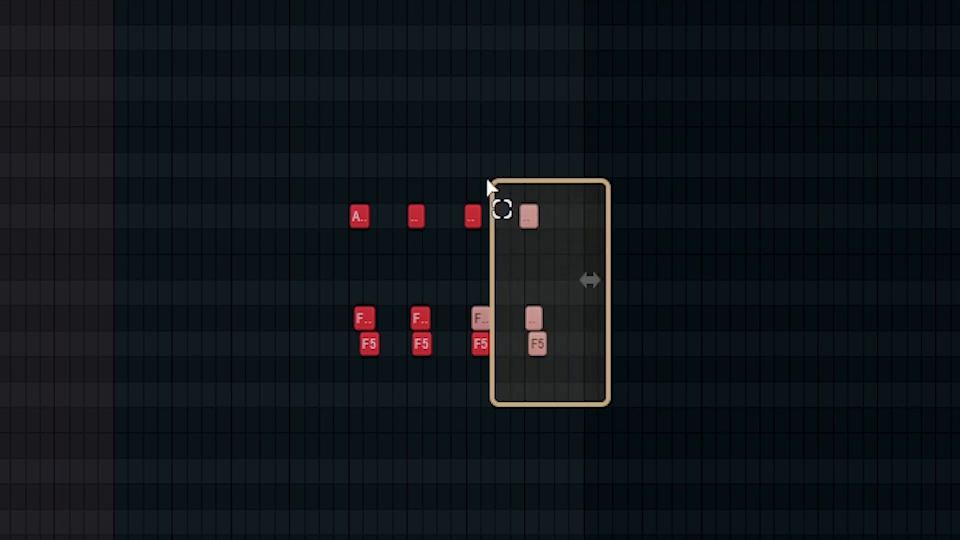
pyautogui.press('Delete')
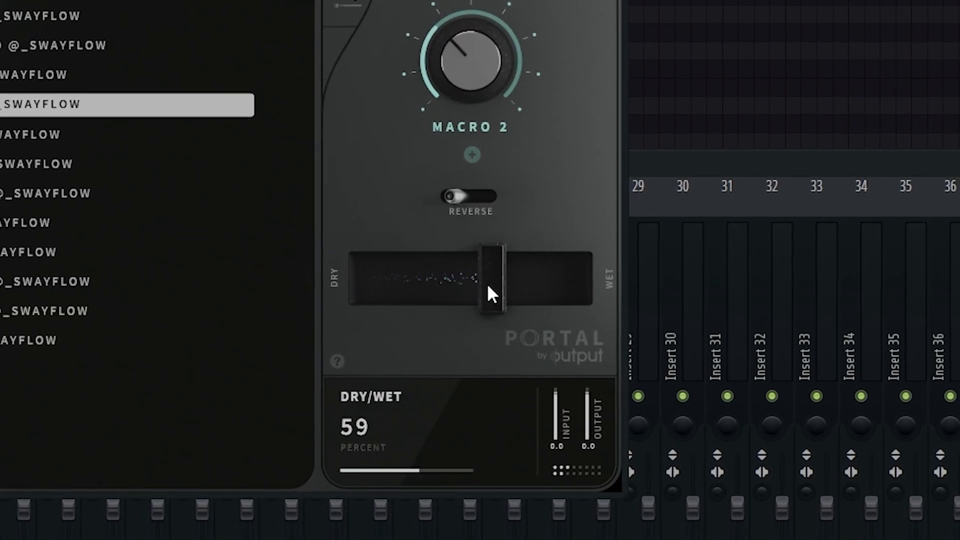
# Load the DEXED preset in the effect plugin on Insert 3.
pyautogui.moveTo(488, 286); pyautogui.dragTo(473, 283)
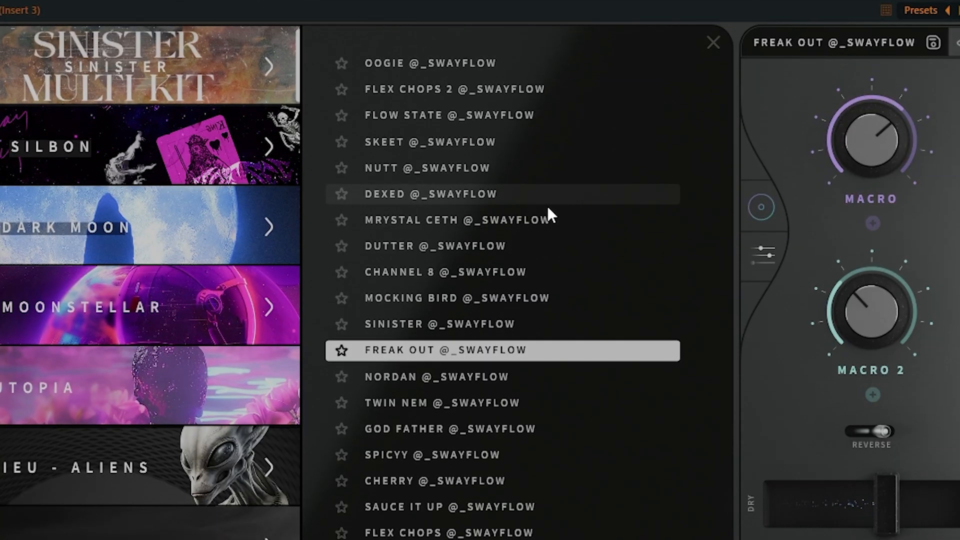
pyautogui.click(546, 199)
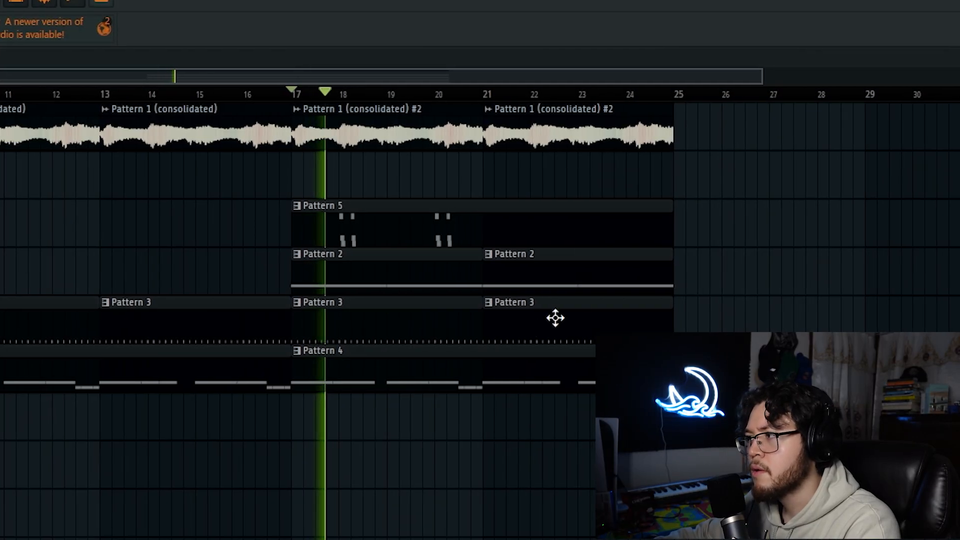
# Trim Pattern 5 to four bars, duplicate it to bar 21 with both clips on the second track, and place Pattern 6 beneath across bars 17 to 24.
pyautogui.moveTo(668, 227); pyautogui.dragTo(489, 245)
pyautogui.moveTo(411, 231); pyautogui.dragTo(611, 253)
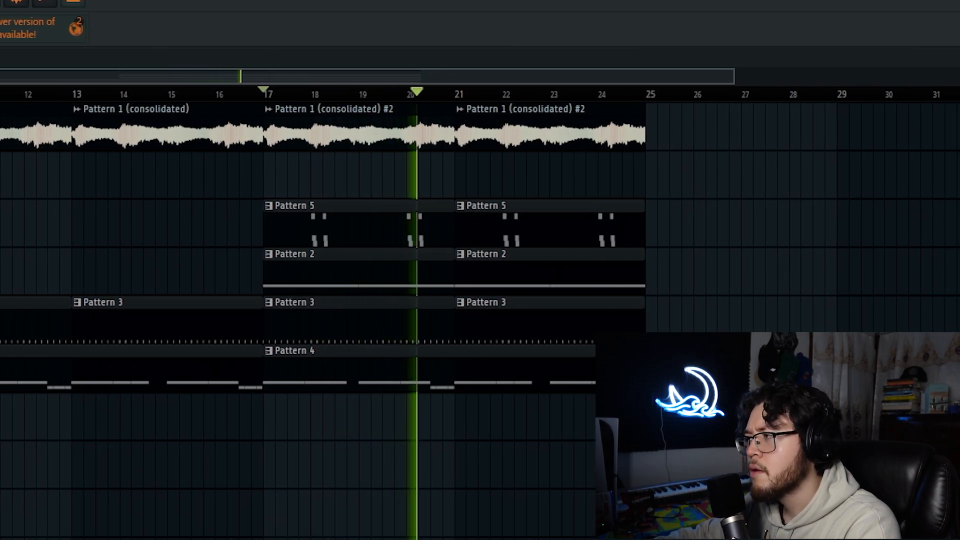
pyautogui.moveTo(554, 220); pyautogui.dragTo(327, 240)
pyautogui.moveTo(329, 218); pyautogui.dragTo(325, 164)
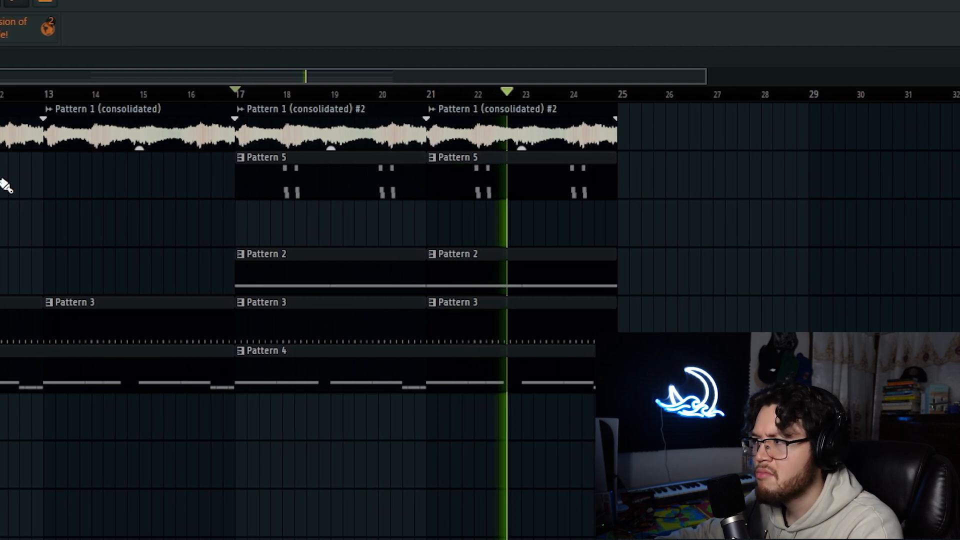
pyautogui.moveTo(274, 220); pyautogui.dragTo(607, 231)
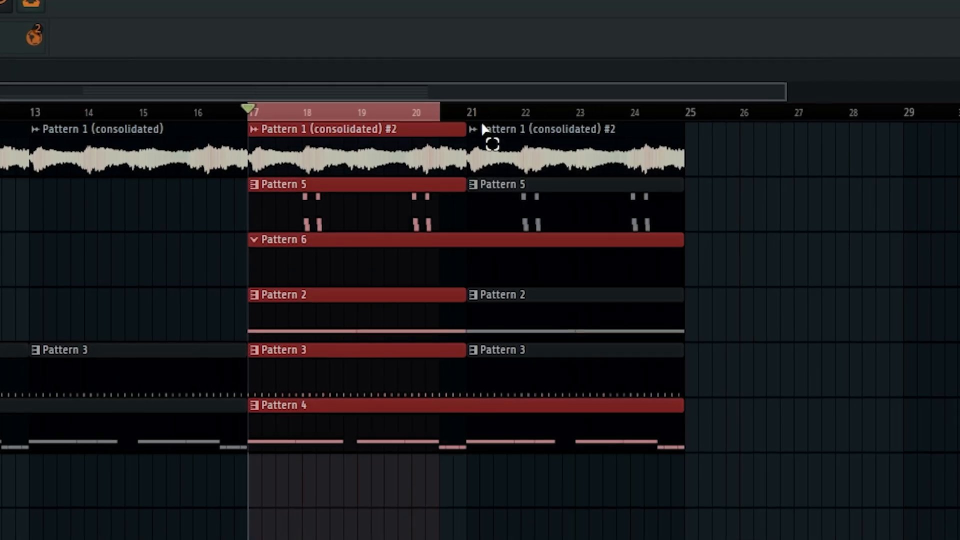
# Consolidate the first track over bars 17 to 24 and delete the two leftover muted Pattern 1 (consolidated) #2 clips.
pyautogui.moveTo(481, 125); pyautogui.dragTo(695, 141)
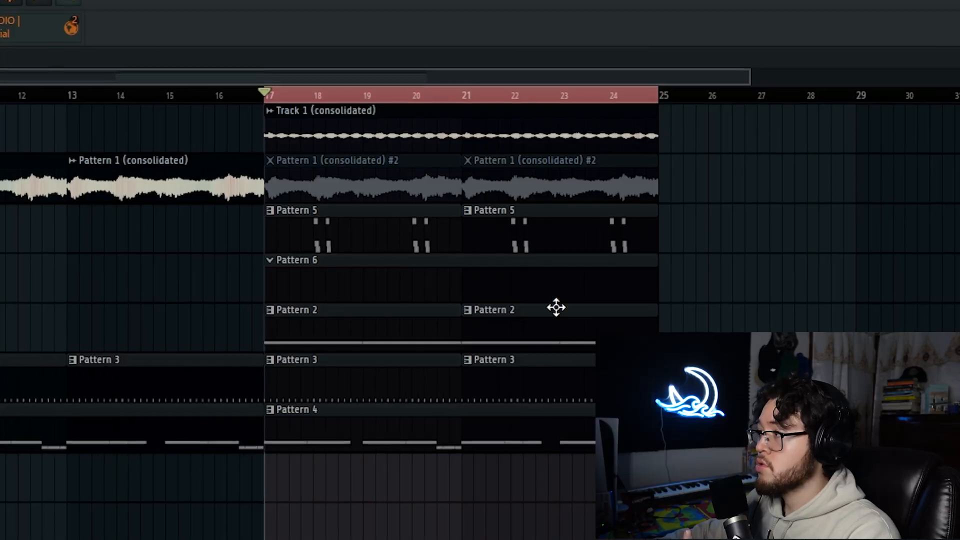
pyautogui.rightClick(424, 189)
pyautogui.rightClick(506, 186)
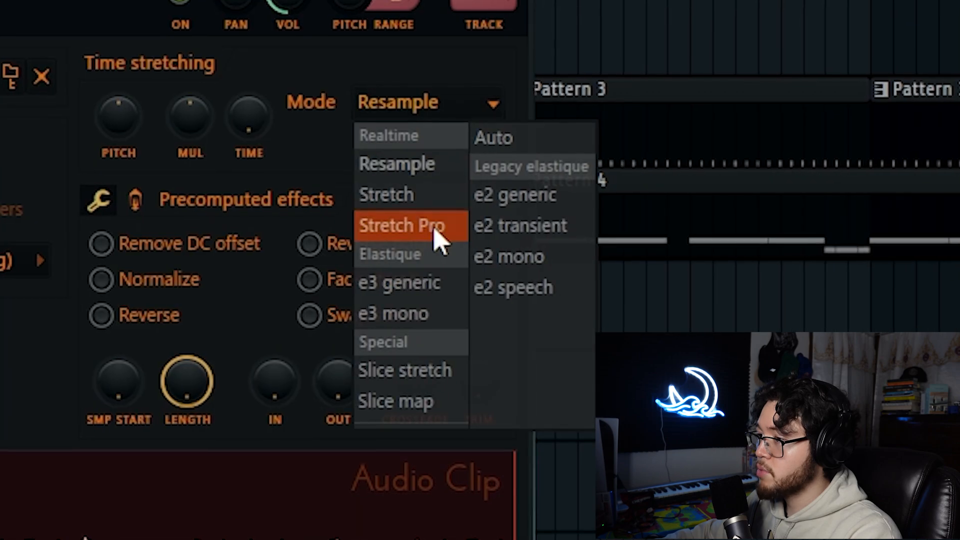
# Browse the Grand Piano presets of the NOIRE Pure instrument.
pyautogui.click(437, 235)
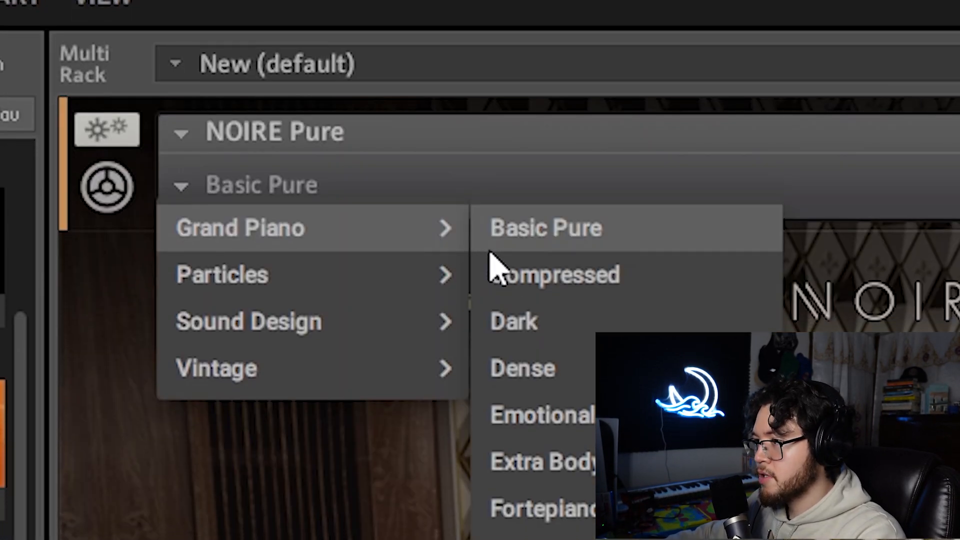
pyautogui.click(404, 155)
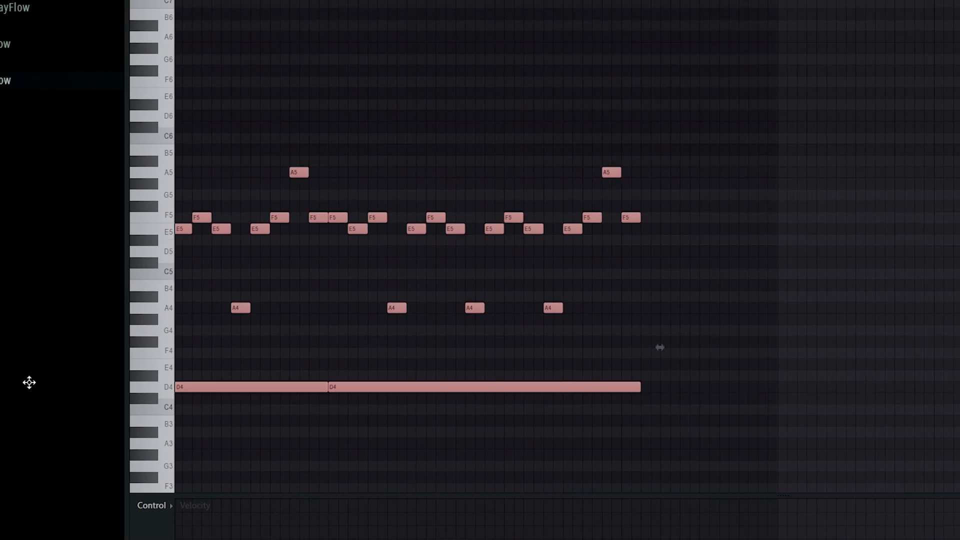
# Transpose the whole Kontakt piano melody up one semitone so its long bass notes sit on D#.
pyautogui.moveTo(29, 383); pyautogui.dragTo(0, 382)
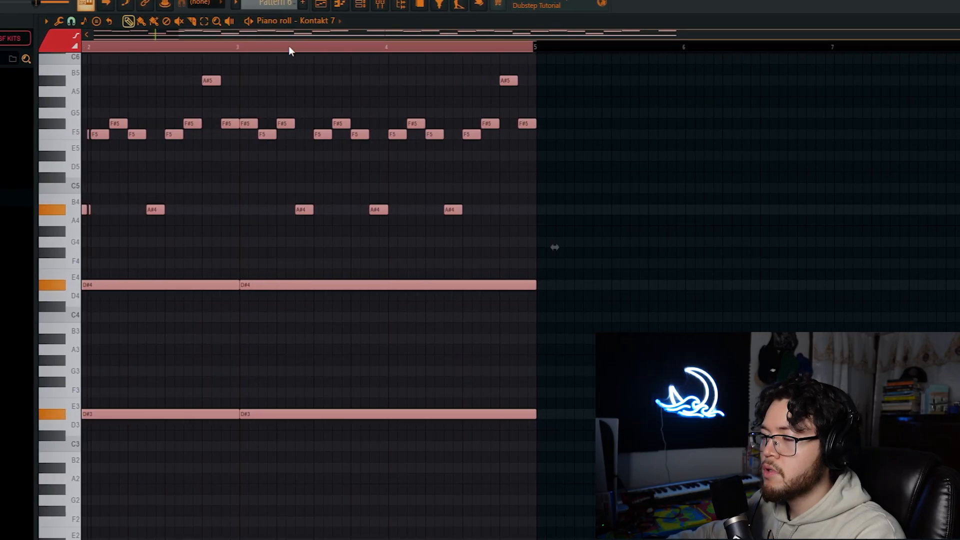
pyautogui.hotkey('ctrl', 'a')
pyautogui.scroll(3, 215, 257)
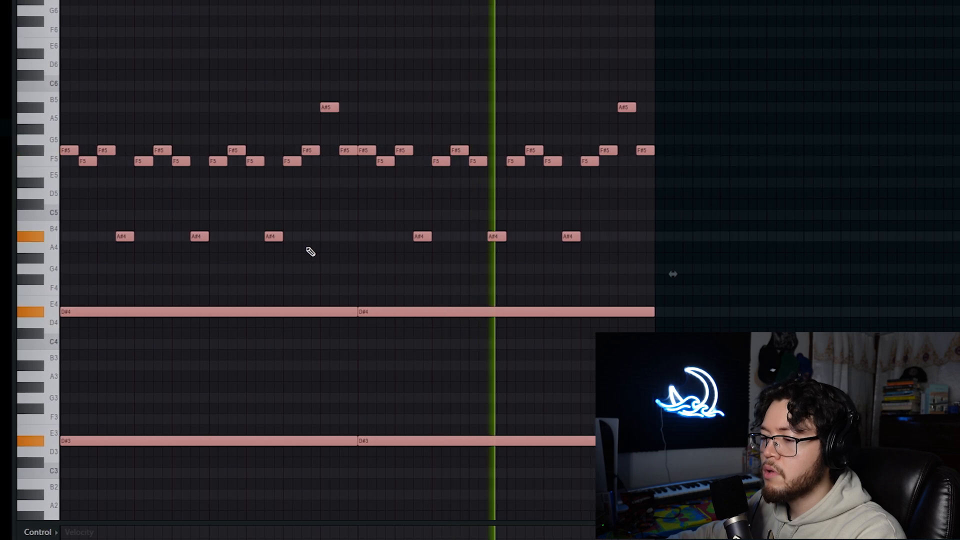
pyautogui.moveTo(240, 325); pyautogui.dragTo(563, 502)
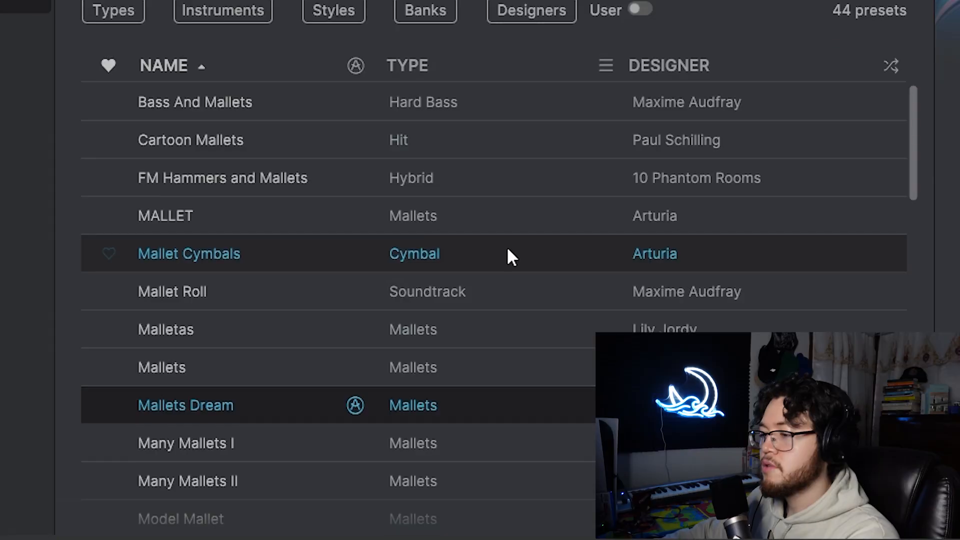
# Audition the mallet presets in Analog Lab V.
pyautogui.press('Up')
pyautogui.press('Up')
pyautogui.press('Down')
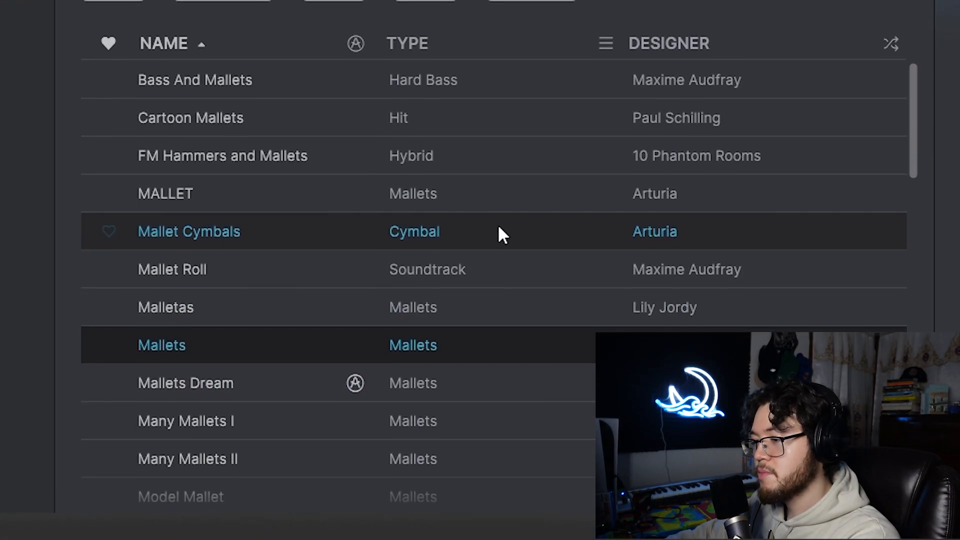
pyautogui.press('Up')
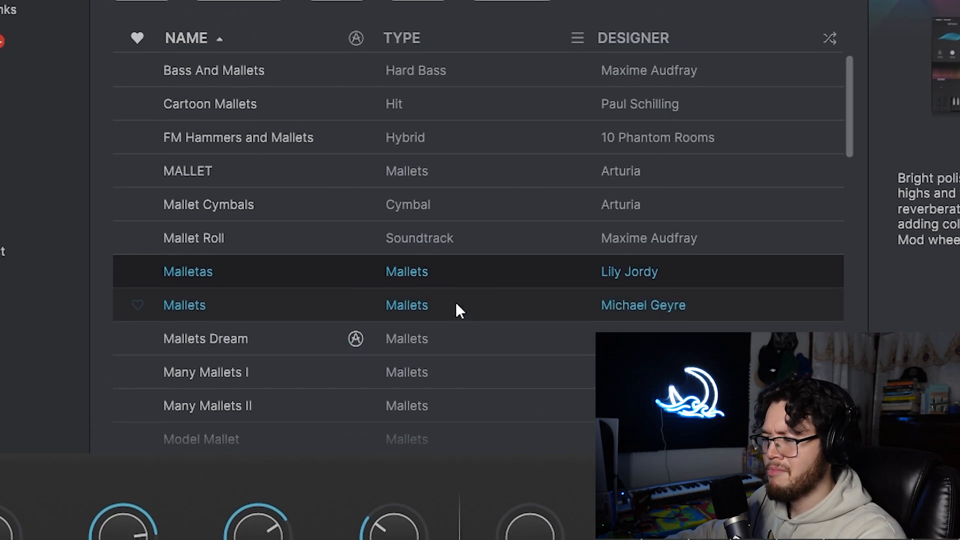
# Raise melody notes in the first two bars from F6 to F#6 and delete all notes in bars 3 and 4.
pyautogui.click(455, 305)
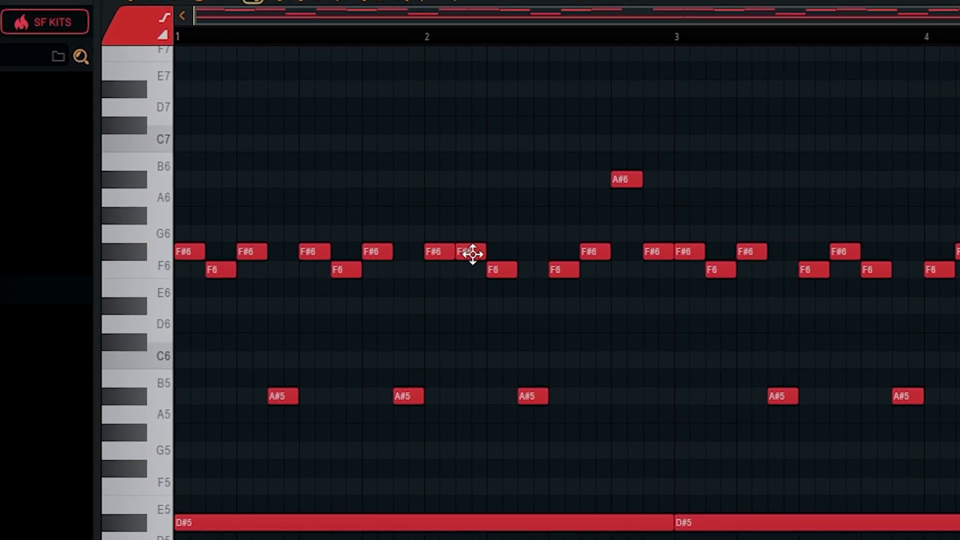
pyautogui.moveTo(957, 537); pyautogui.dragTo(692, 115)
pyautogui.press('Delete')
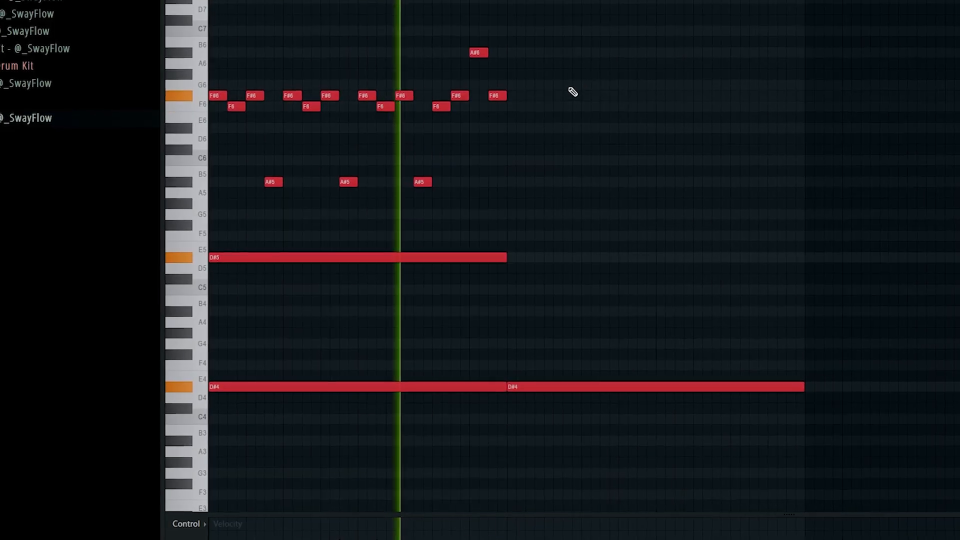
pyautogui.rightClick(645, 391)
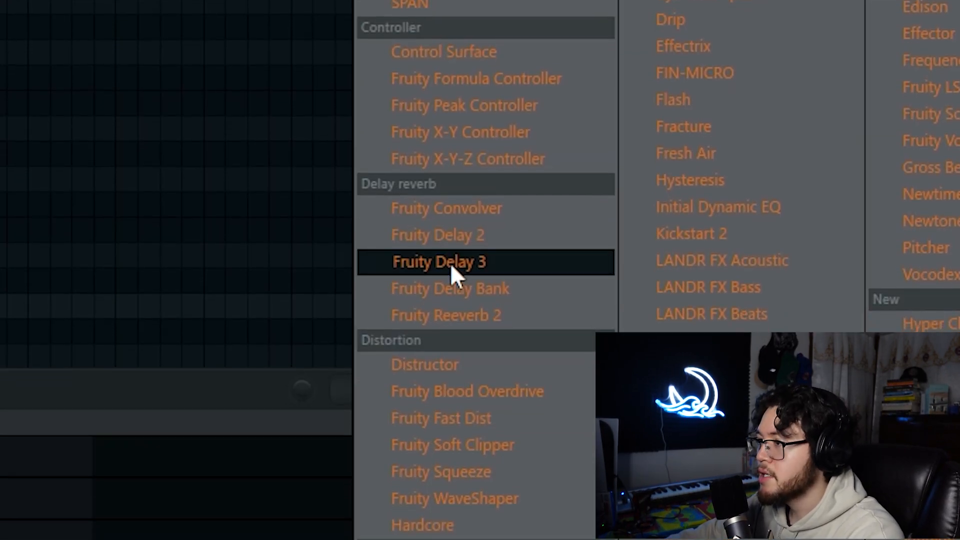
pyautogui.click(450, 265)
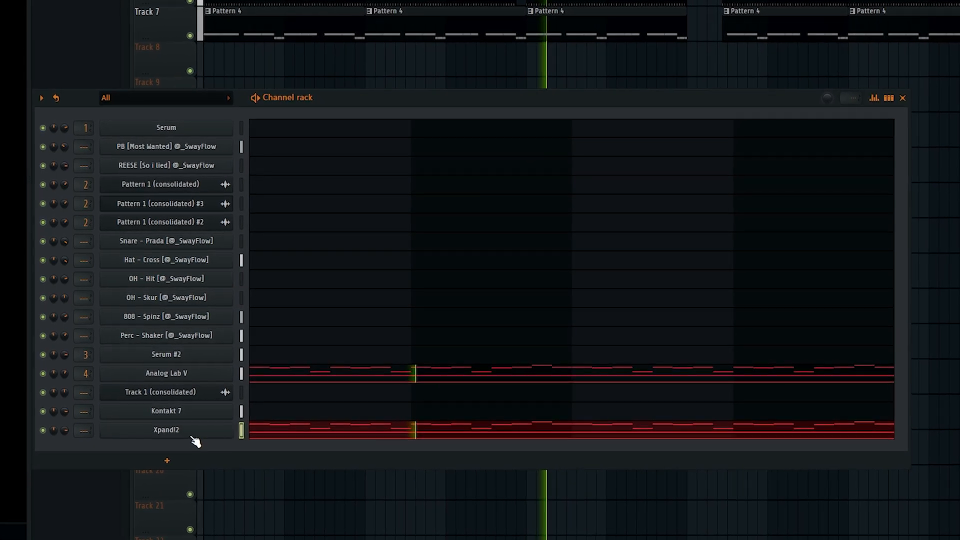
# Audition the mallet presets in Xpand!2 for the melody layered with Analog Lab V.
pyautogui.click(193, 435)
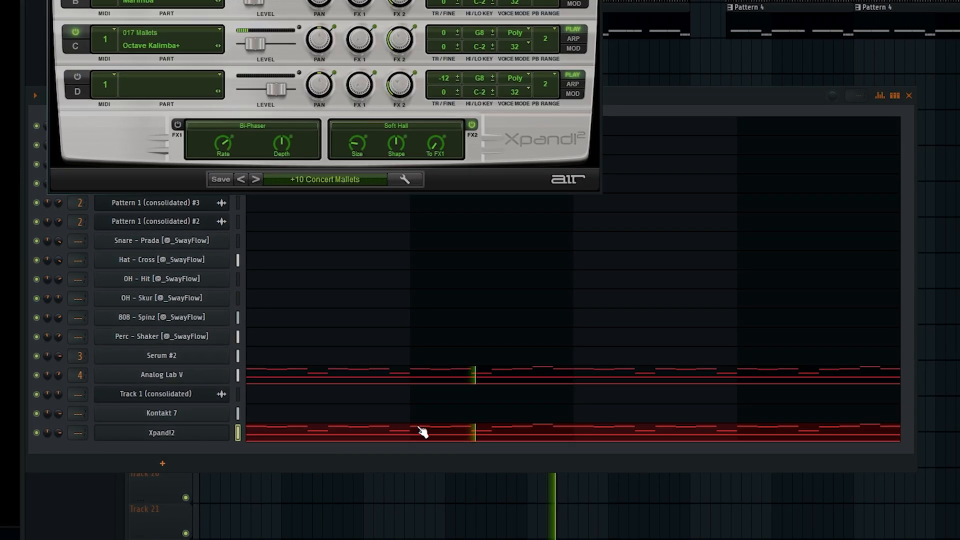
pyautogui.click(259, 177)
pyautogui.click(326, 320)
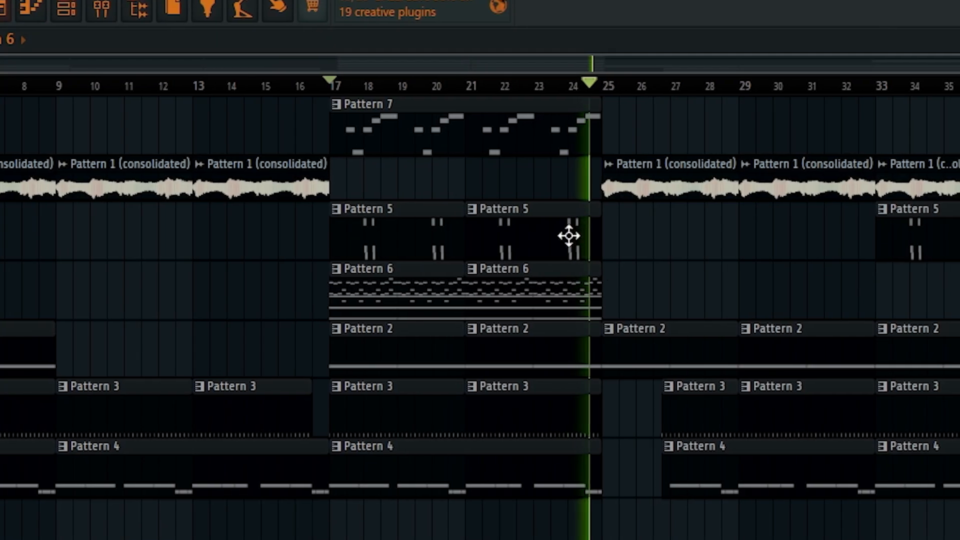
# Duplicate both Pattern 6 clips into bars 25 to 32, delete the Pattern 1 (consolidated) clips there, and play back from bar 25.
pyautogui.moveTo(643, 262); pyautogui.dragTo(343, 289)
pyautogui.hotkey('ctrl', 'b')
pyautogui.rightClick(607, 192)
pyautogui.rightClick(734, 188)
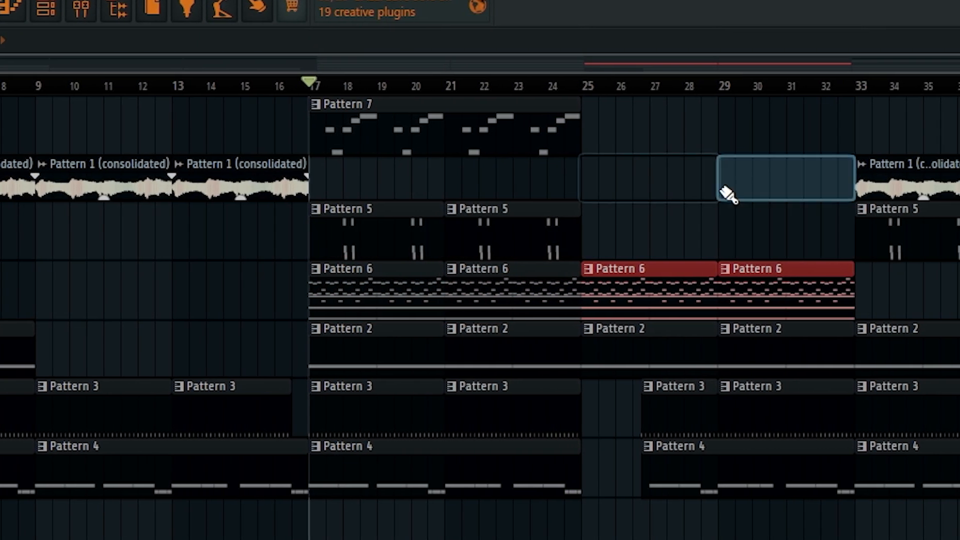
pyautogui.click(575, 86)
pyautogui.press('space')
pyautogui.hotkey('ctrl', 'd')
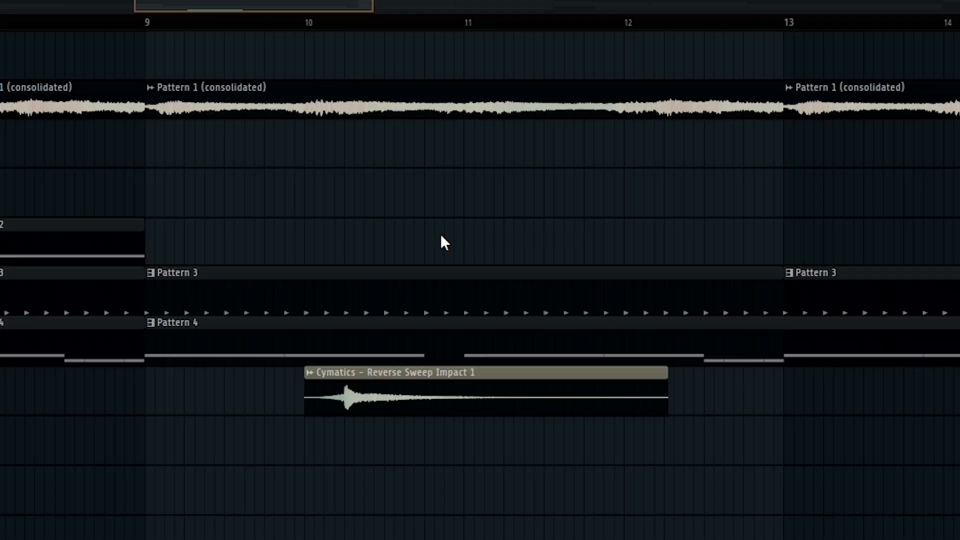
# Move the Cymatics – Reverse Sweep Impact 1 clip so its impact lands on bar 9, and adjust its time-stretching mode.
pyautogui.hscroll(-5, 440, 242)
pyautogui.moveTo(958, 372); pyautogui.dragTo(791, 368)
pyautogui.doubleClick(693, 374)
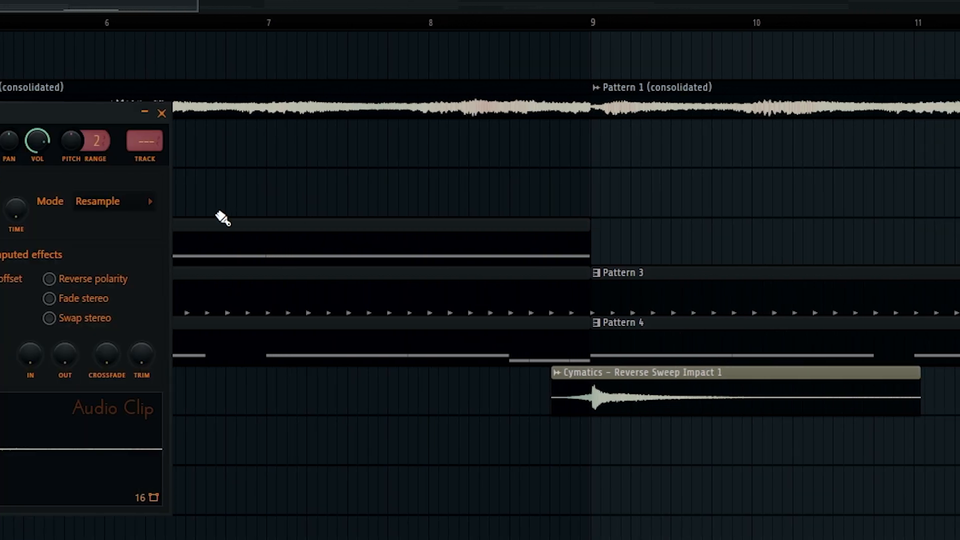
pyautogui.click(140, 200)
pyautogui.click(121, 265)
pyautogui.press('Escape')
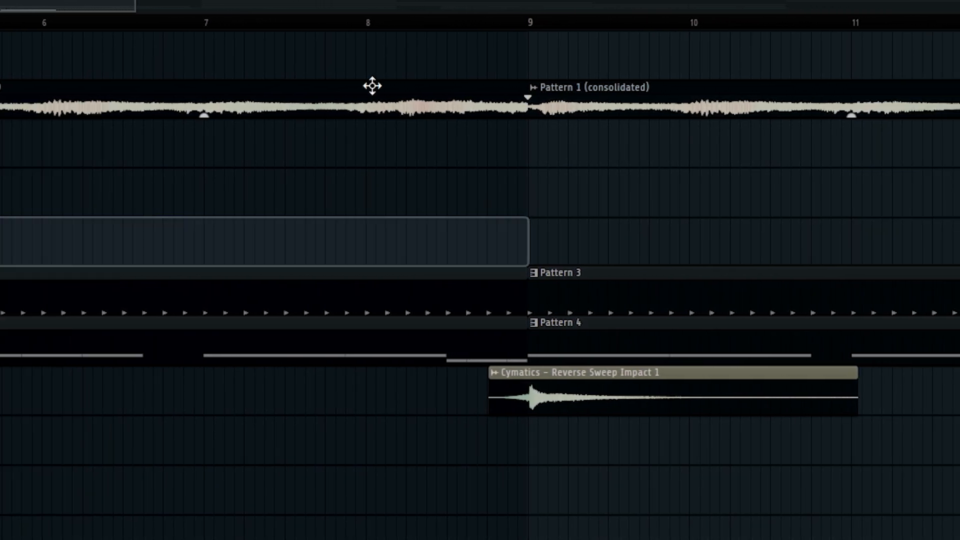